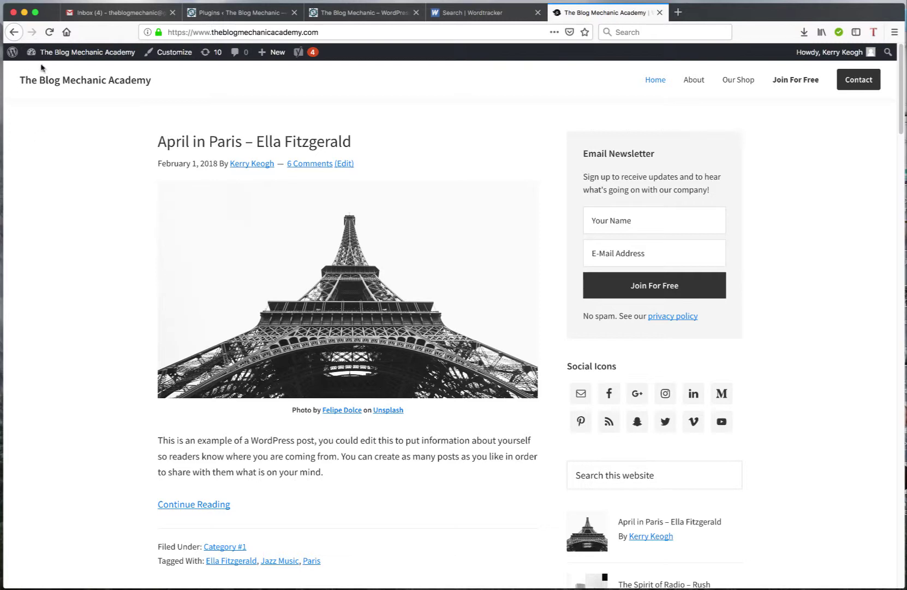
# From the dashboard's Plugins > Add New page, search the directory for 'google fonts for wordpress'.
pyautogui.moveTo(60, 54)
pyautogui.click(52, 74)
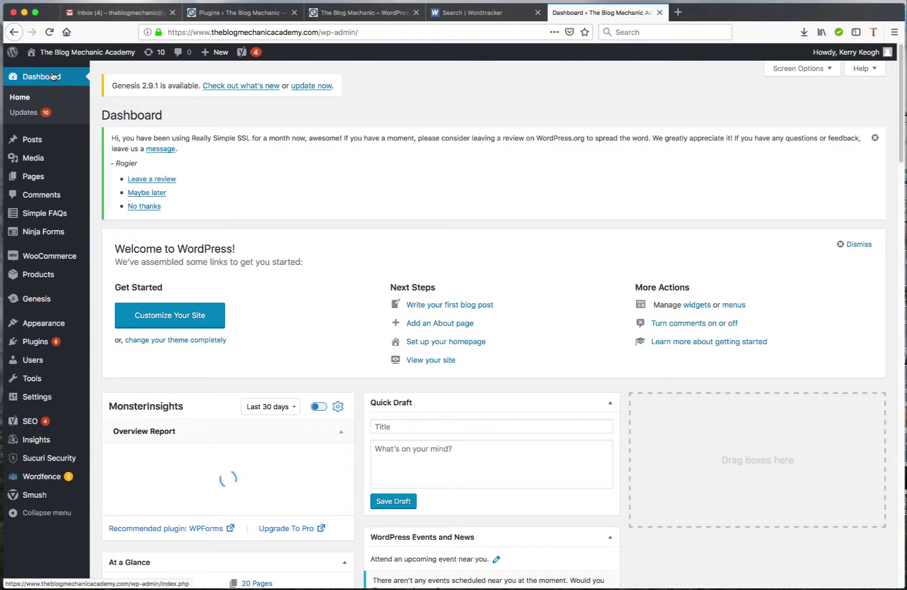
pyautogui.moveTo(66, 345)
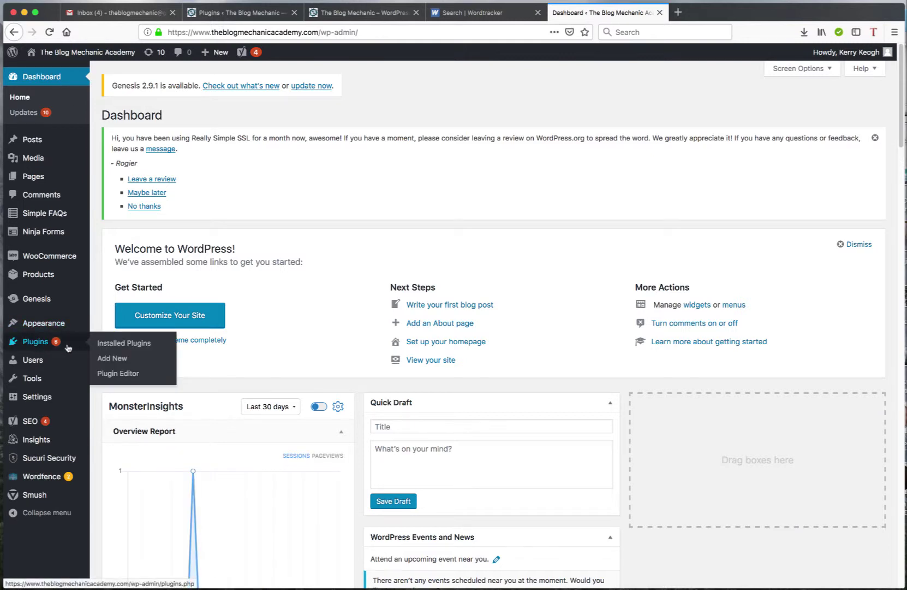
pyautogui.click(117, 364)
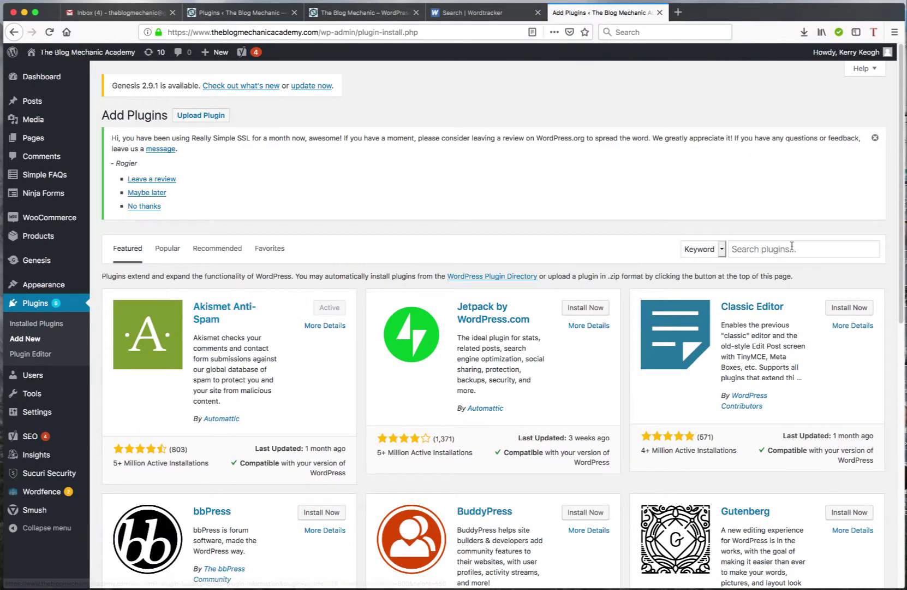
pyautogui.click(753, 249)
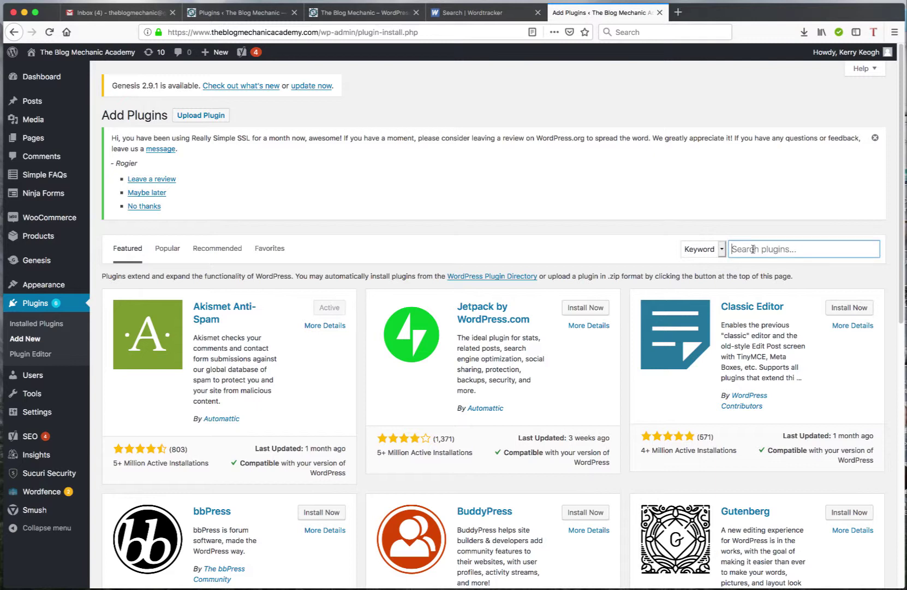
pyautogui.write('google')
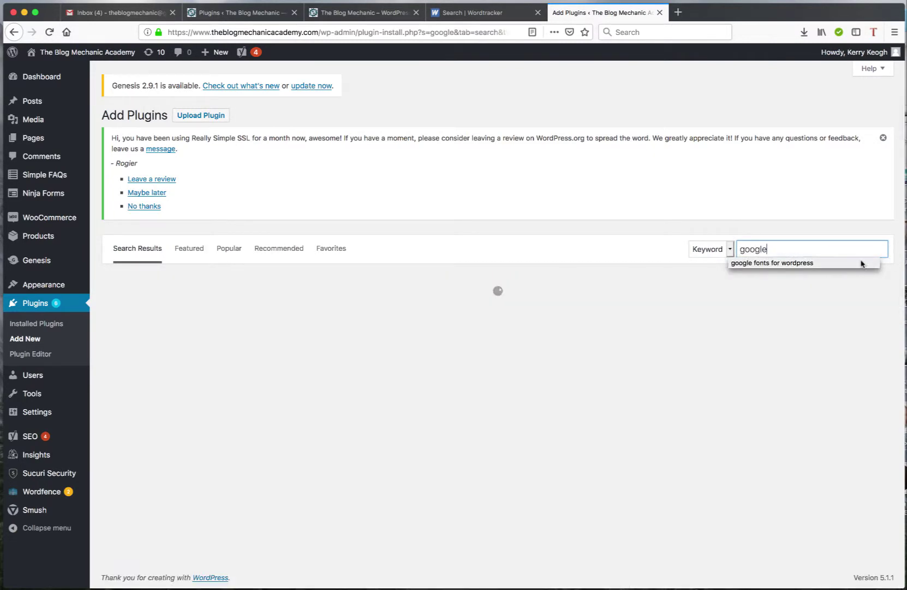
pyautogui.click(811, 263)
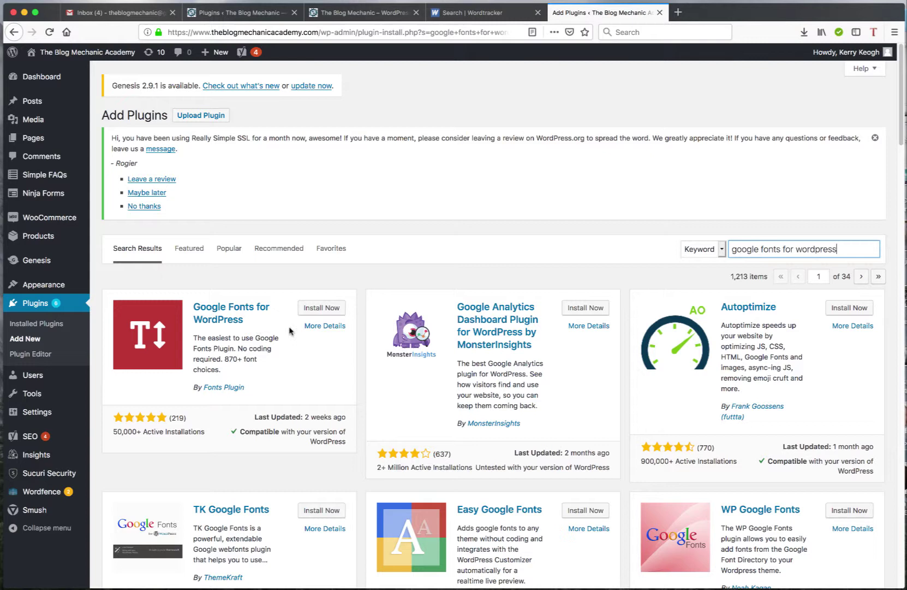
# Install the Google Fonts for WordPress plugin and activate it.
pyautogui.click(322, 310)
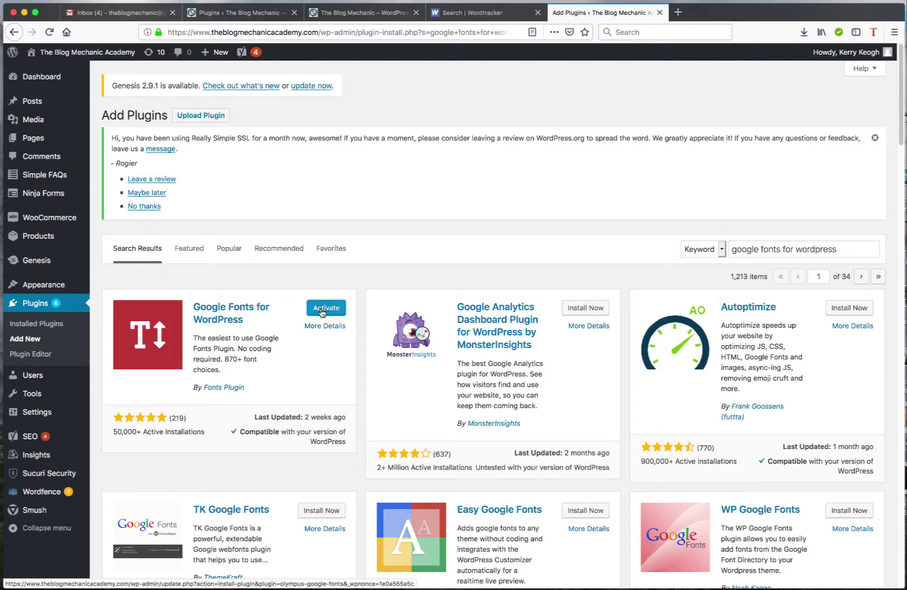
pyautogui.click(325, 310)
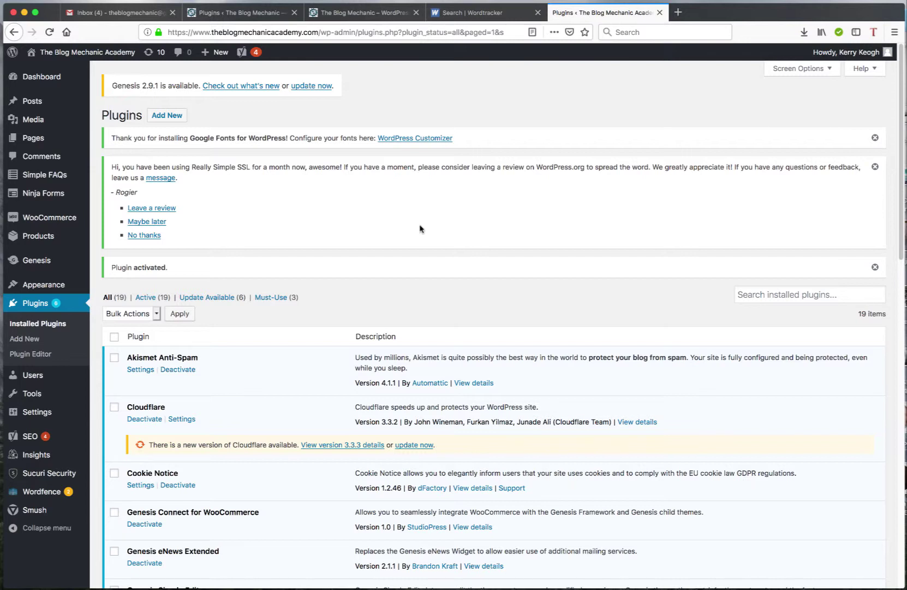
# Launch Appearance > Customize to load the live preview with the Google Fonts section.
pyautogui.moveTo(112, 138); pyautogui.dragTo(478, 141)
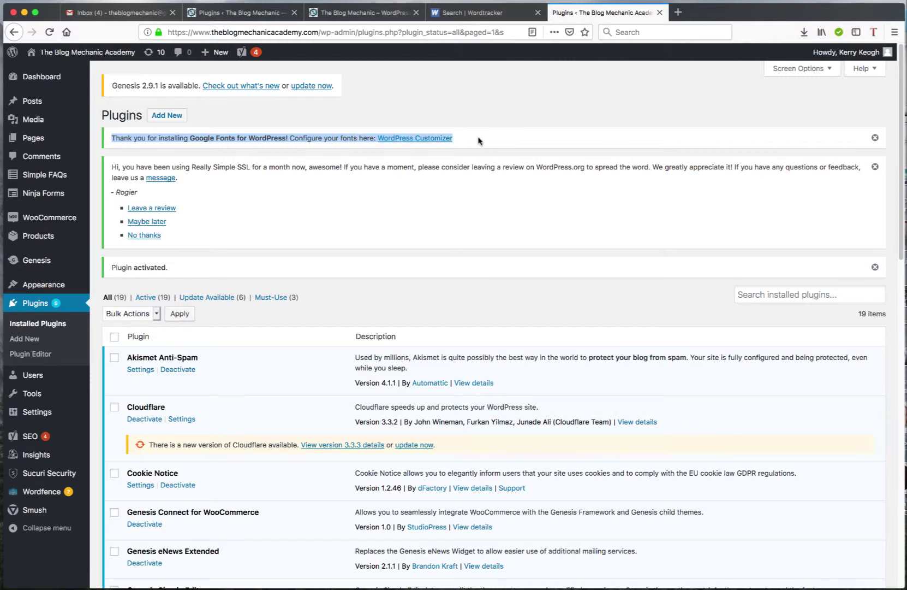
pyautogui.moveTo(51, 288)
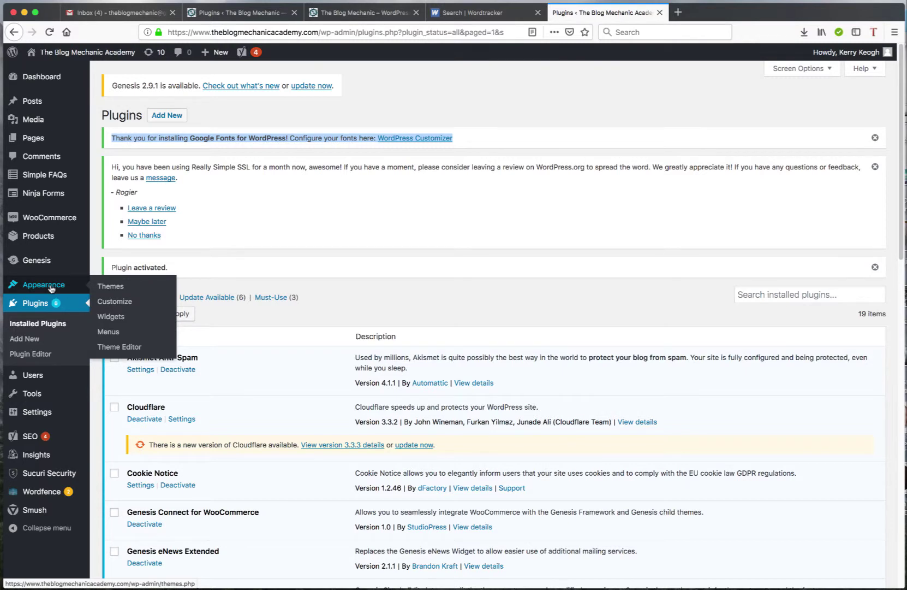
pyautogui.click(116, 305)
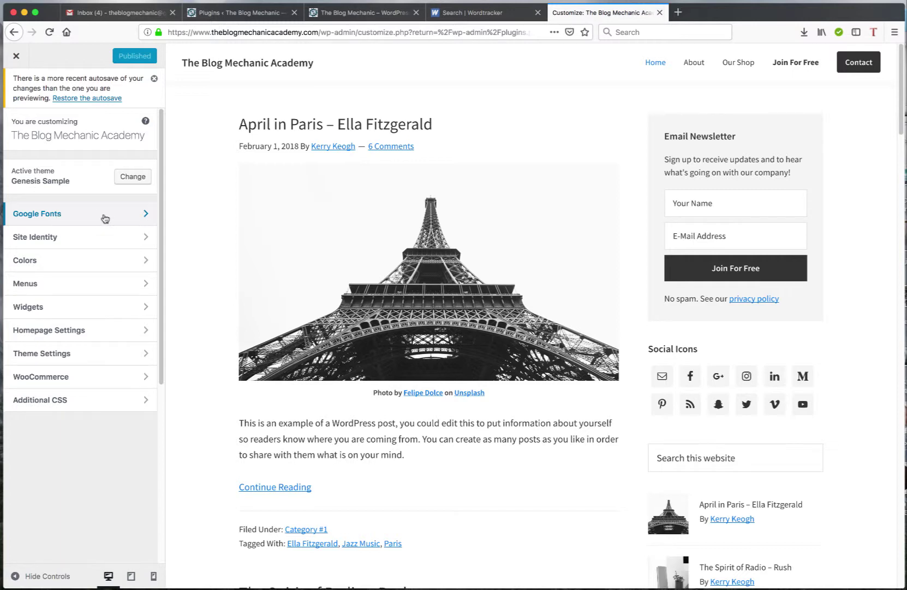
# Open the Google Fonts panel to show Basic, Advanced, Font Loading and Debugging sections.
pyautogui.click(63, 216)
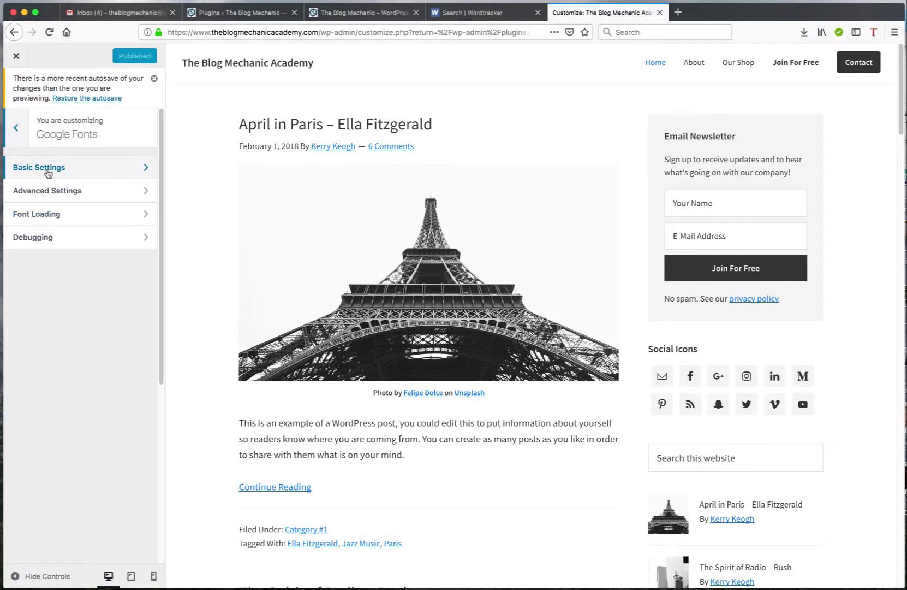
pyautogui.click(70, 171)
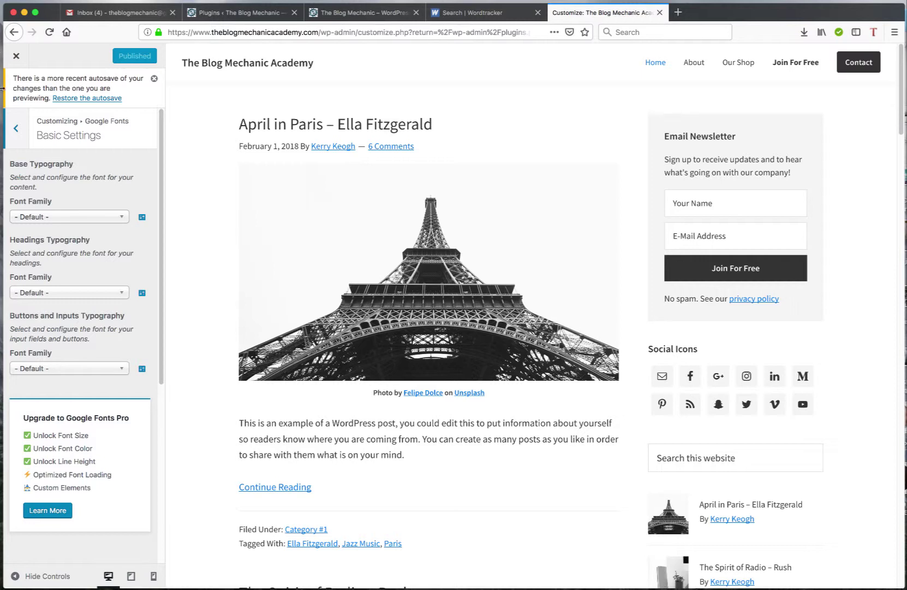
# Under Advanced Settings > Navigation, set the font family to Oswald.
pyautogui.click(9, 130)
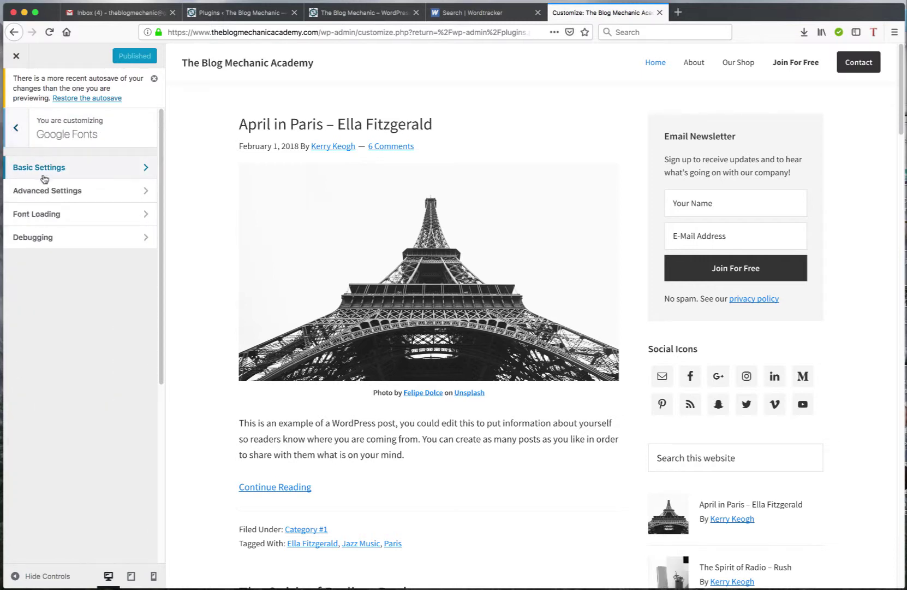
pyautogui.click(62, 195)
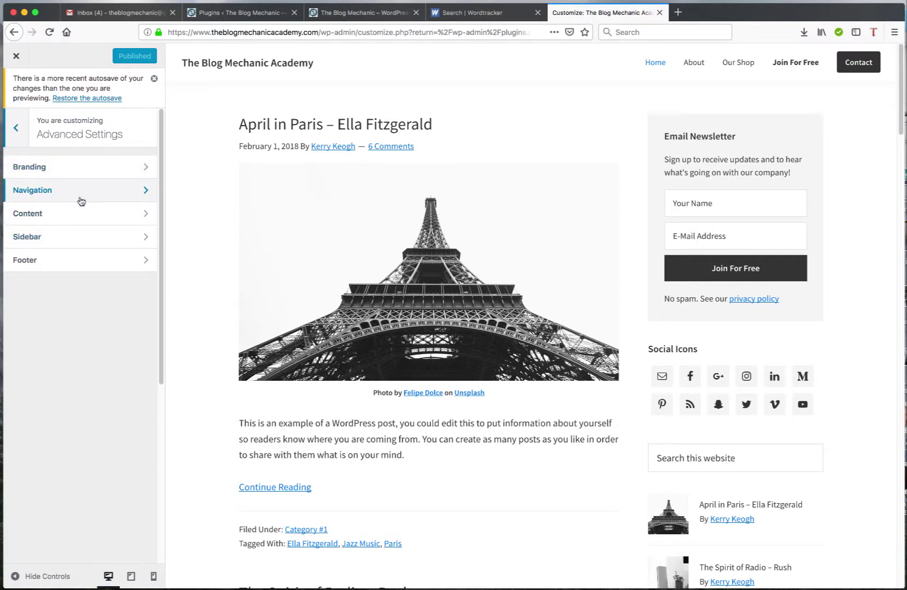
pyautogui.click(45, 191)
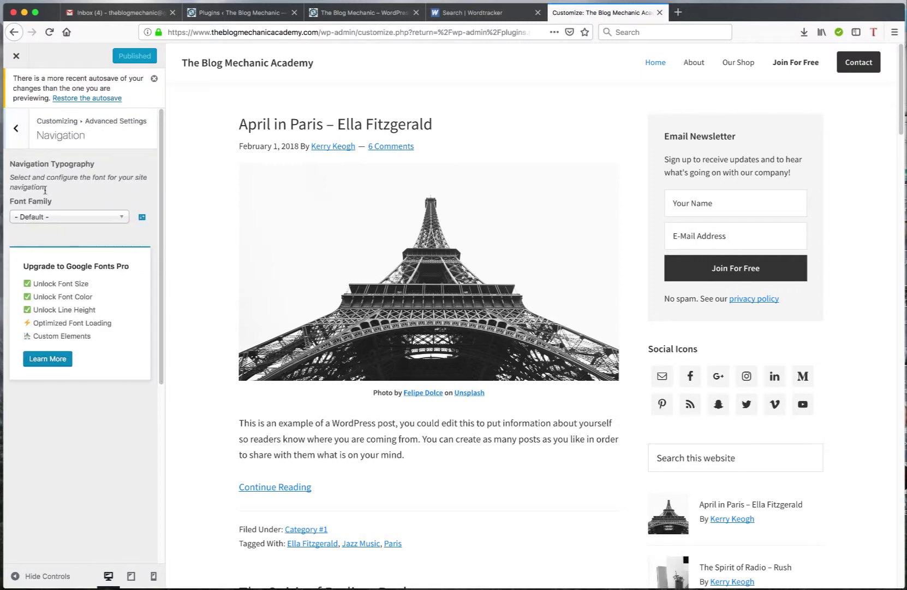
pyautogui.click(46, 219)
pyautogui.write('oswald')
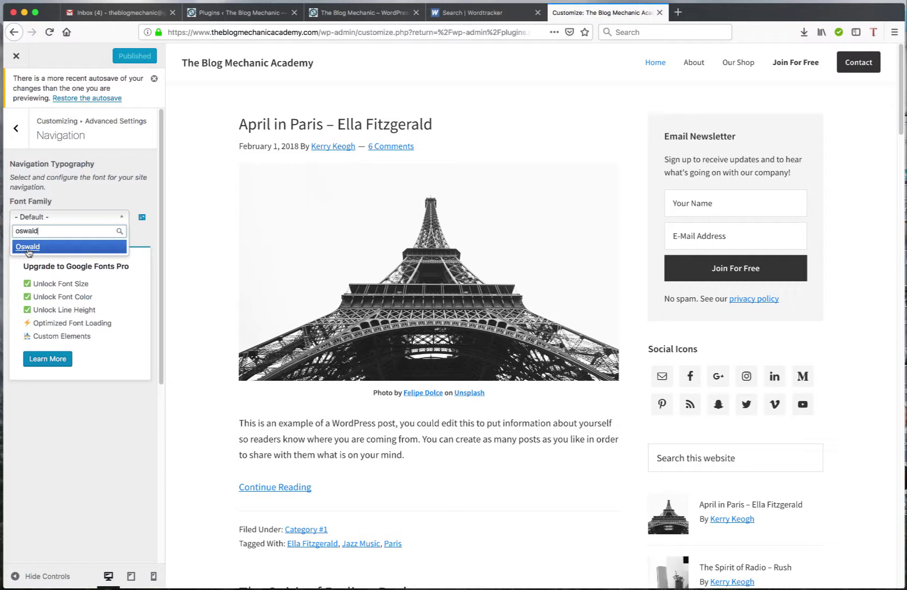
pyautogui.click(28, 246)
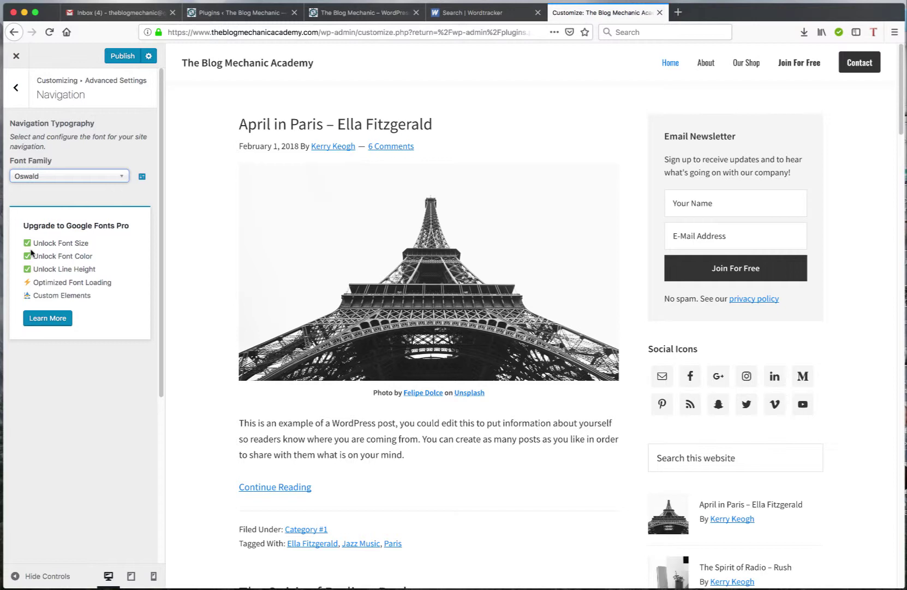
# Under Advanced Settings > Branding, set the Site Title font family to Adamina.
pyautogui.click(16, 89)
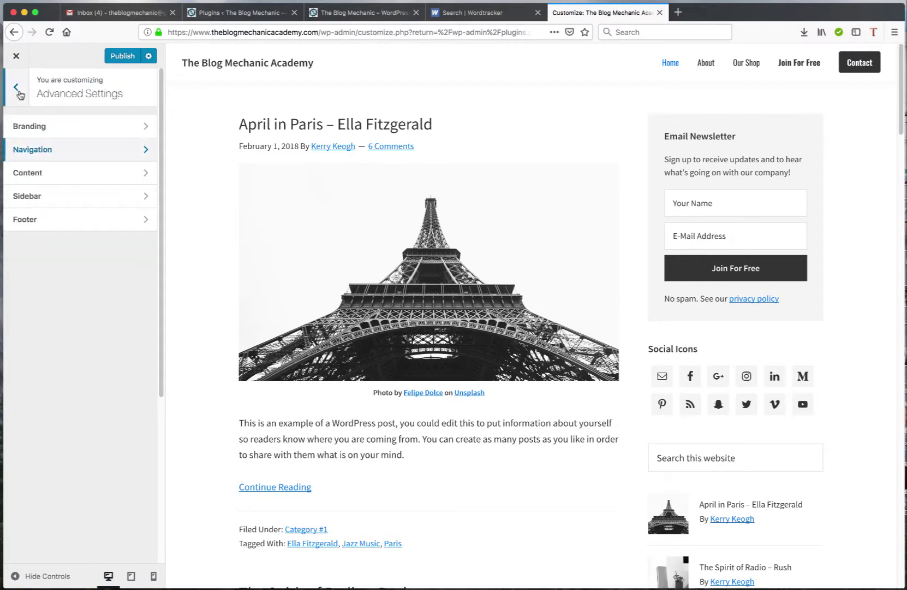
pyautogui.click(39, 127)
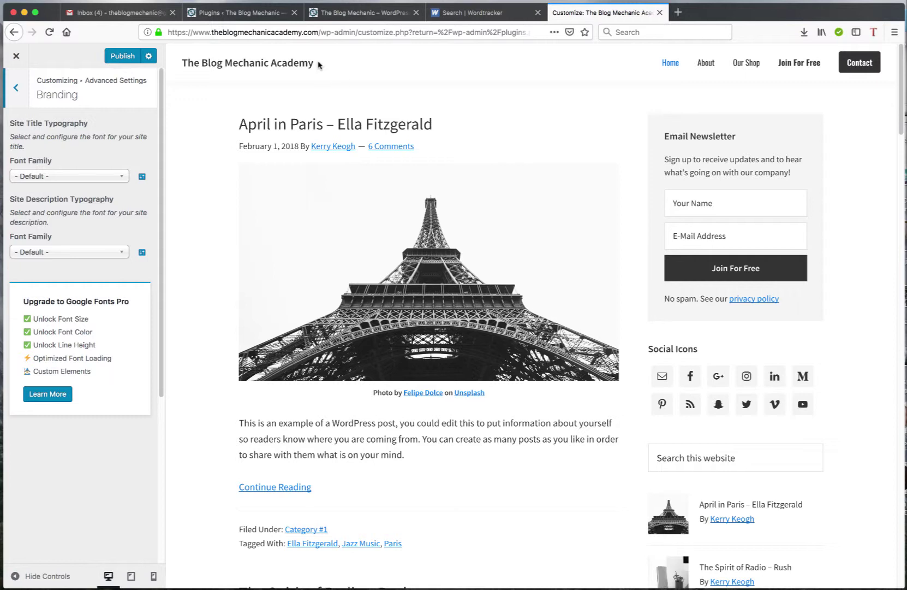
pyautogui.moveTo(318, 64); pyautogui.dragTo(184, 66)
pyautogui.click(345, 66)
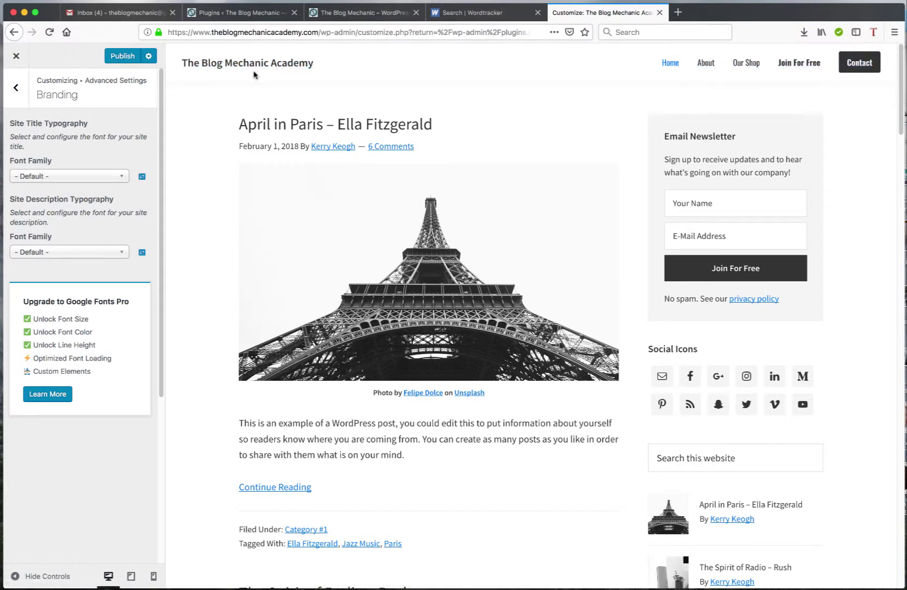
pyautogui.click(70, 176)
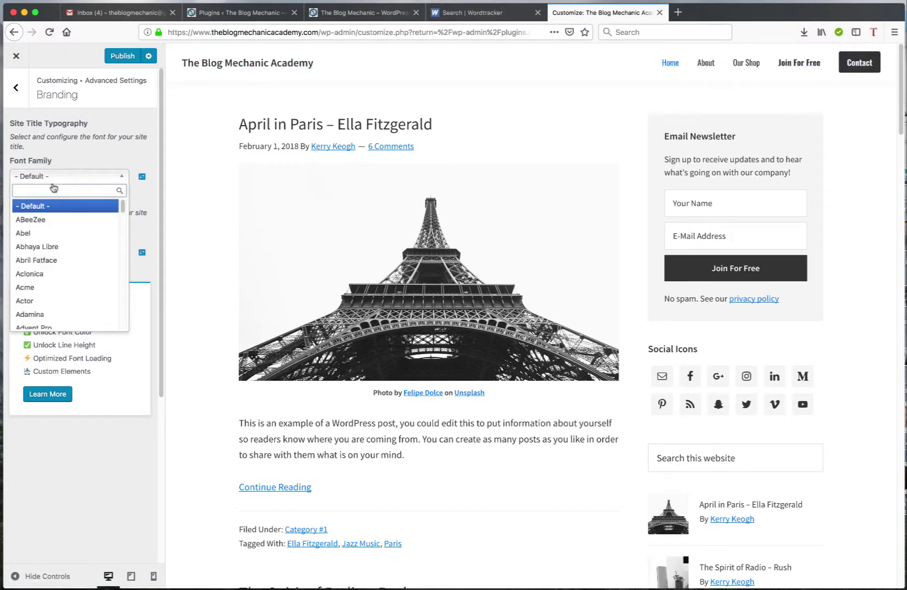
pyautogui.click(34, 314)
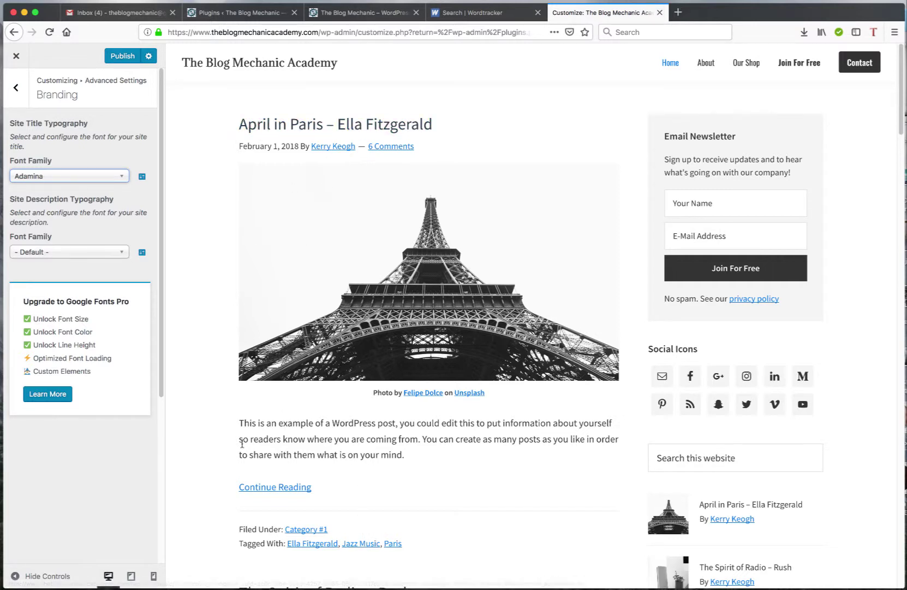
pyautogui.moveTo(239, 422); pyautogui.dragTo(441, 467)
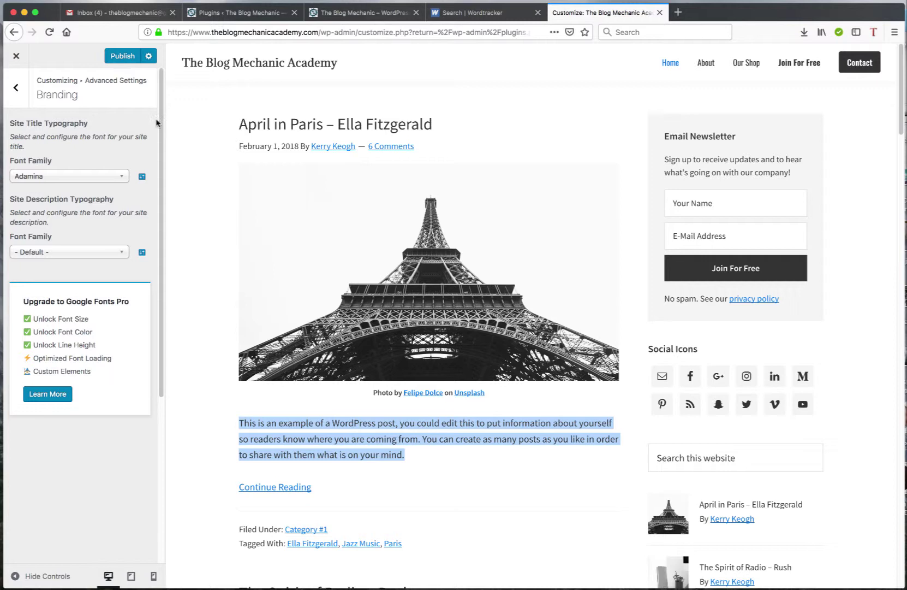
pyautogui.click(16, 89)
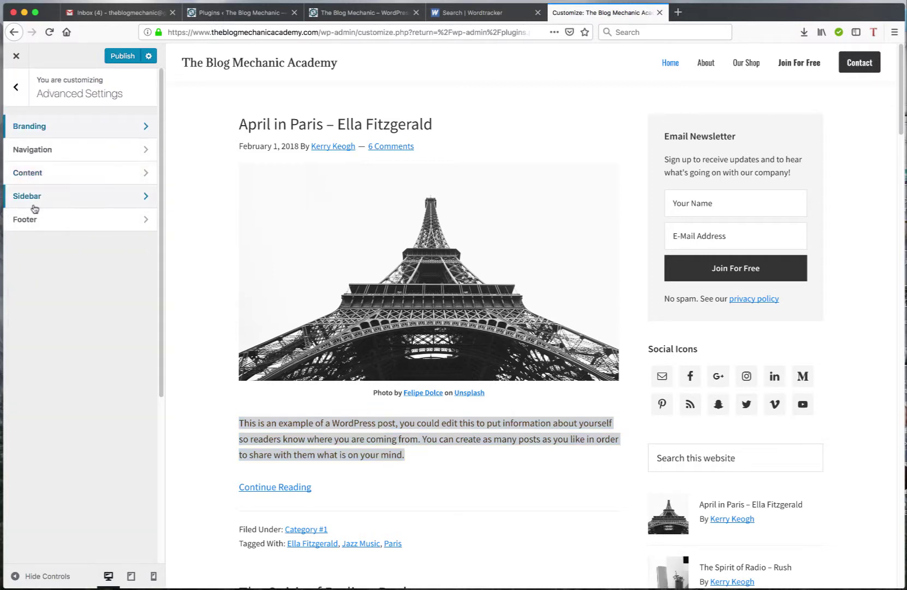
# Check the Content, Sidebar and Footer font settings, leaving each at Default, and return to Google Fonts.
pyautogui.click(30, 173)
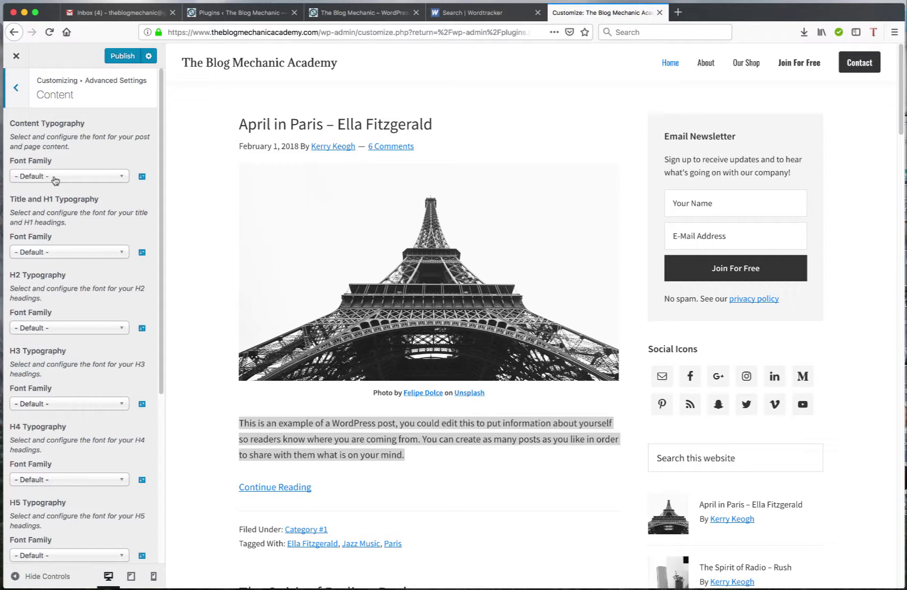
pyautogui.click(16, 89)
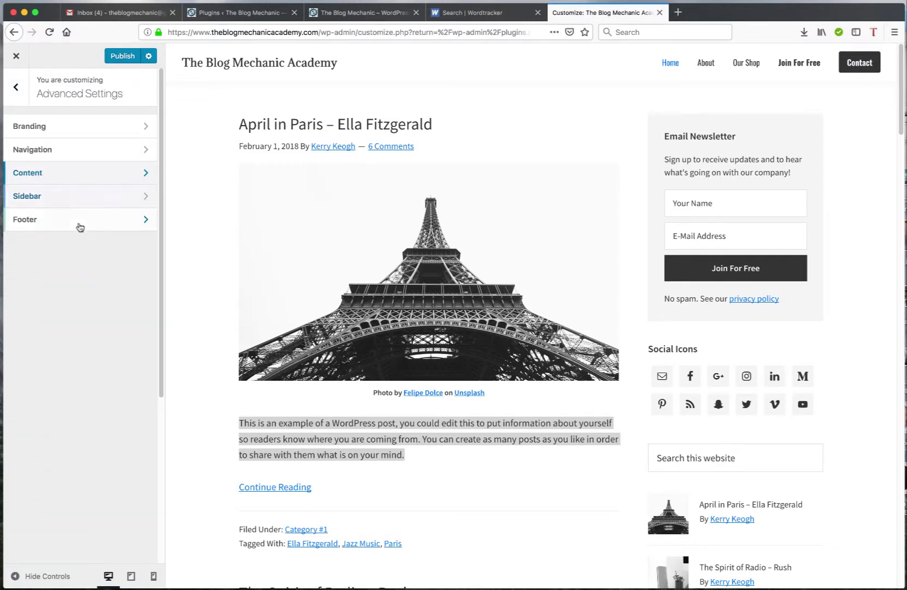
pyautogui.click(30, 199)
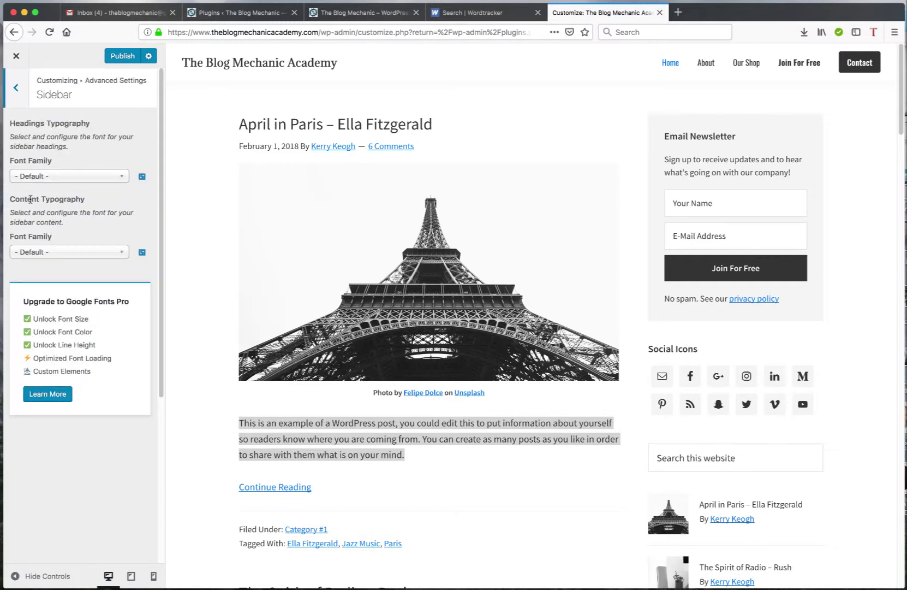
pyautogui.click(16, 89)
pyautogui.click(37, 220)
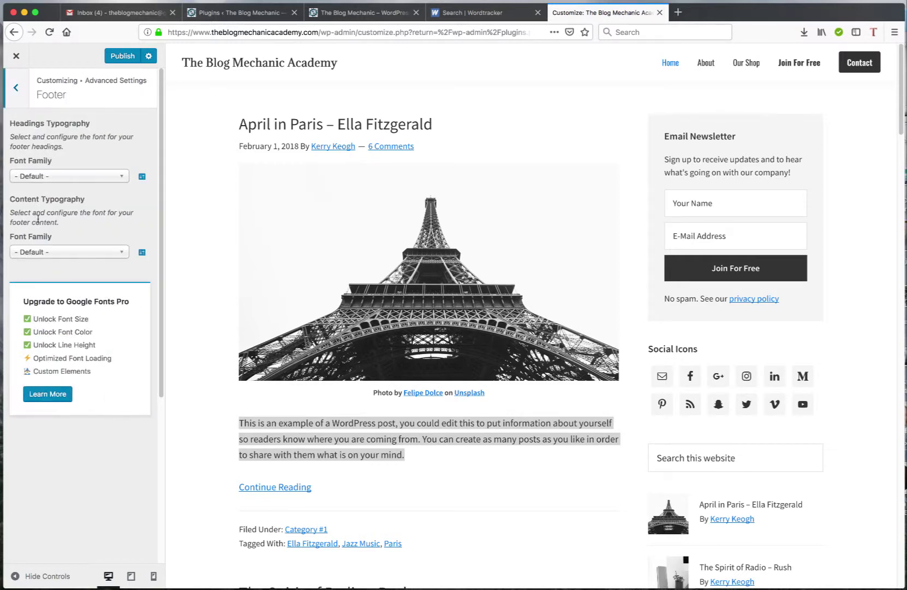
pyautogui.click(20, 94)
pyautogui.click(20, 96)
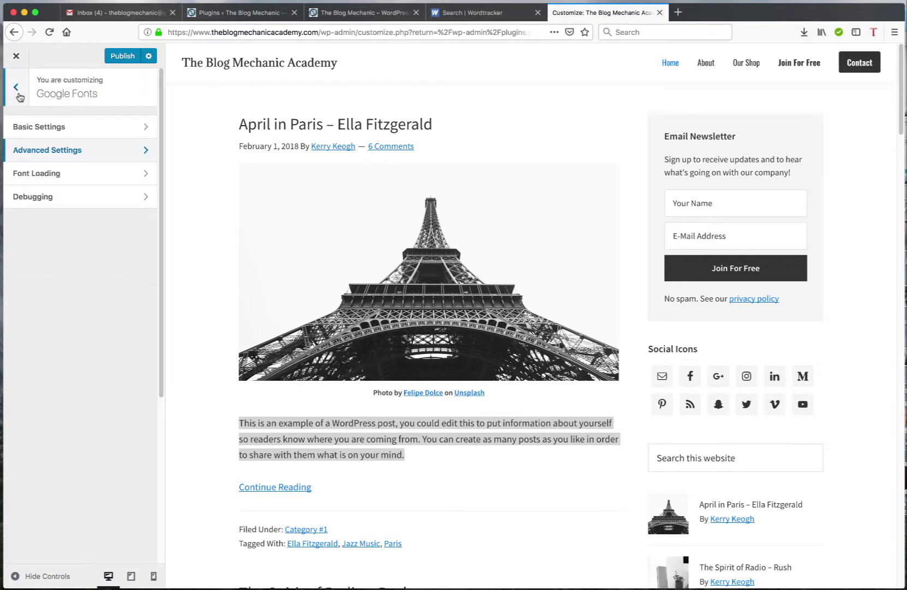